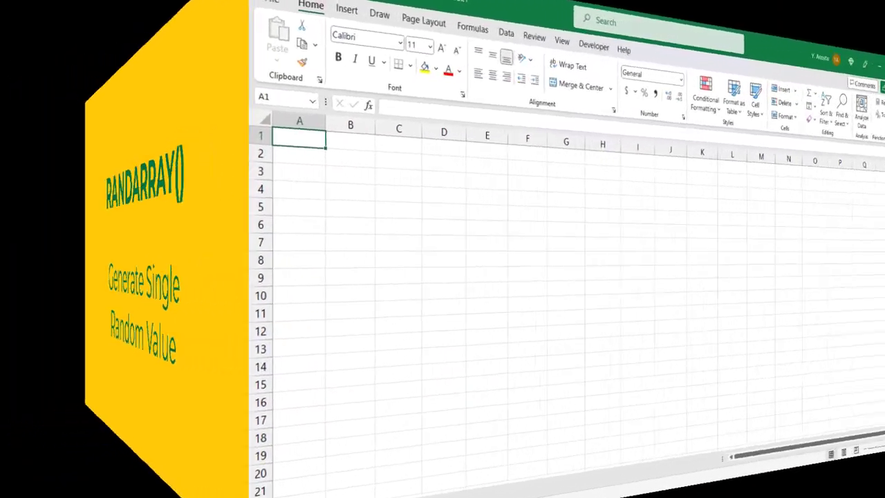
- Enter =RANDARRAY() in A1 and reselect A1 to view its formula
{"action": "type", "text": "="}
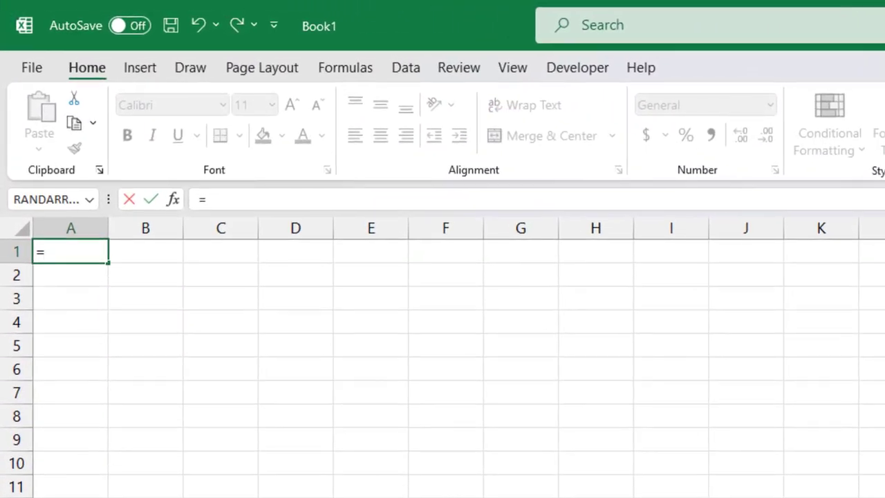
{"action": "type", "text": "RANDARRAY"}
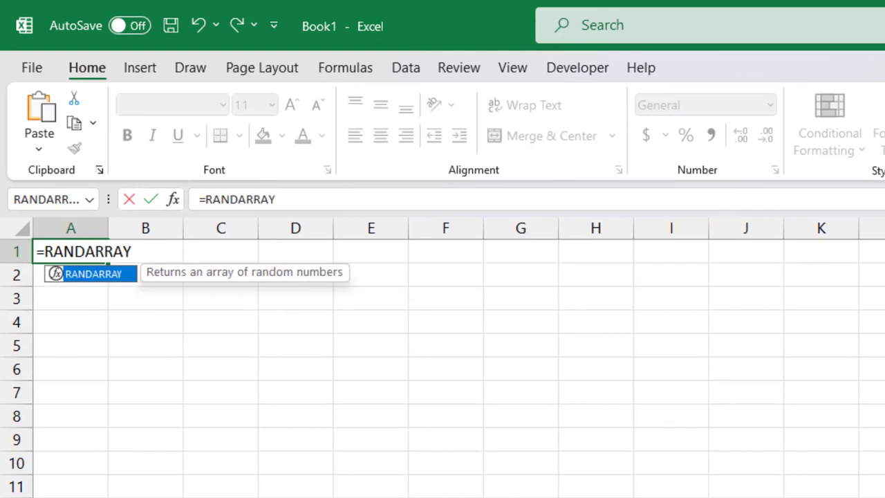
{"action": "type", "text": "()"}
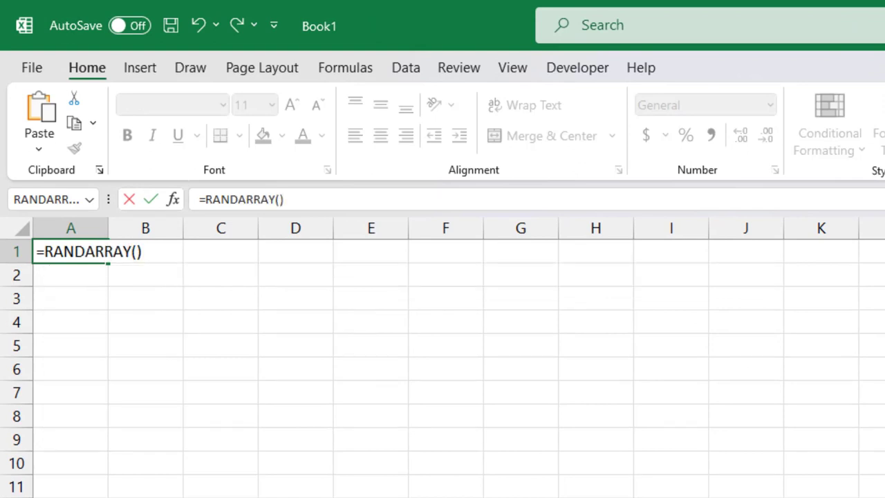
{"action": "key", "text": "Return"}
{"action": "left_click", "coordinate": [71, 252]}
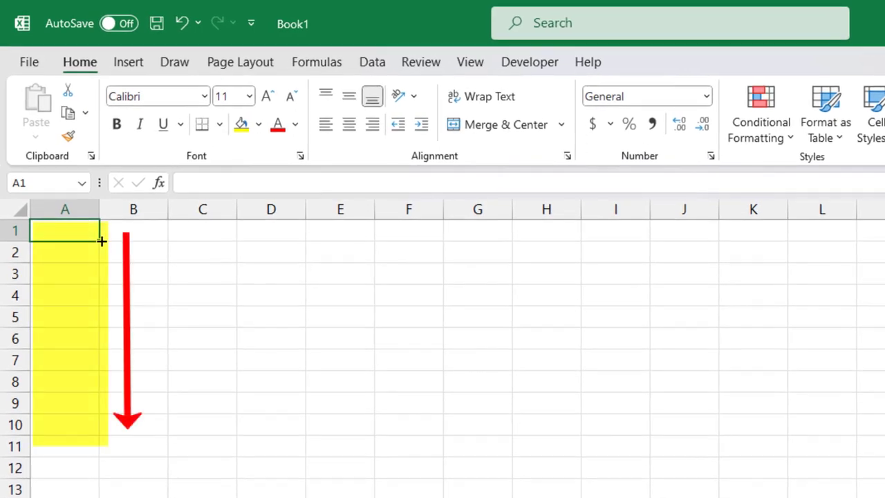
- Enter =RANDARRAY(10) in A1 to spill ten random decimals down A1:A10
{"action": "type", "text": "="}
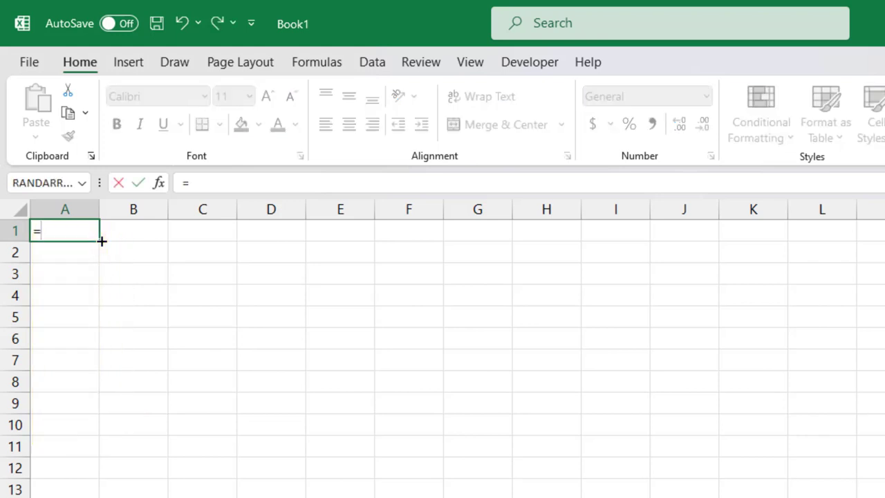
{"action": "type", "text": "RANDARR"}
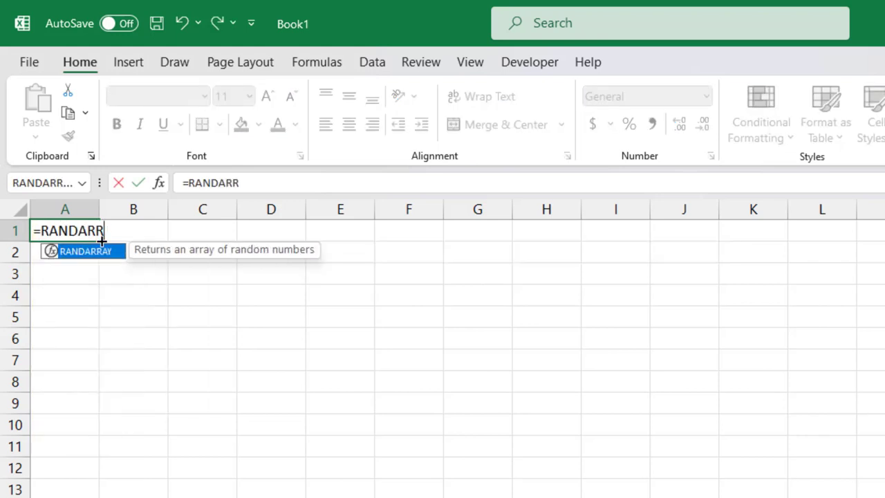
{"action": "type", "text": "AY("}
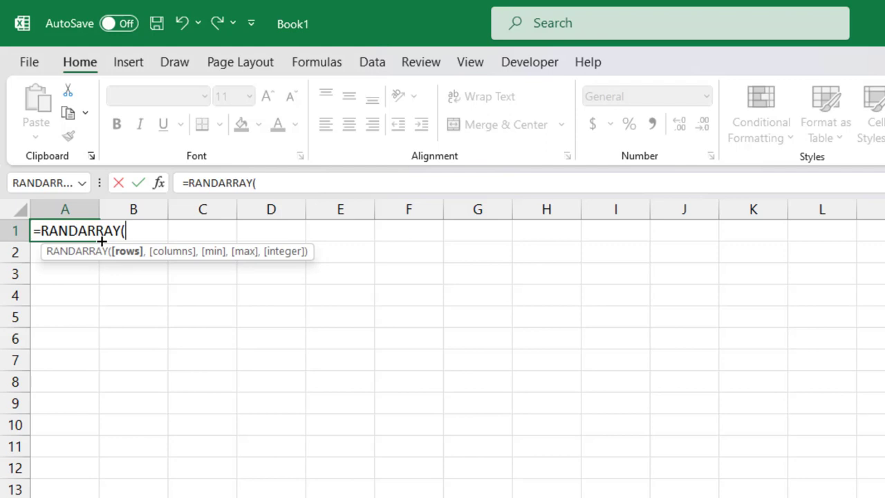
{"action": "type", "text": "1 0)"}
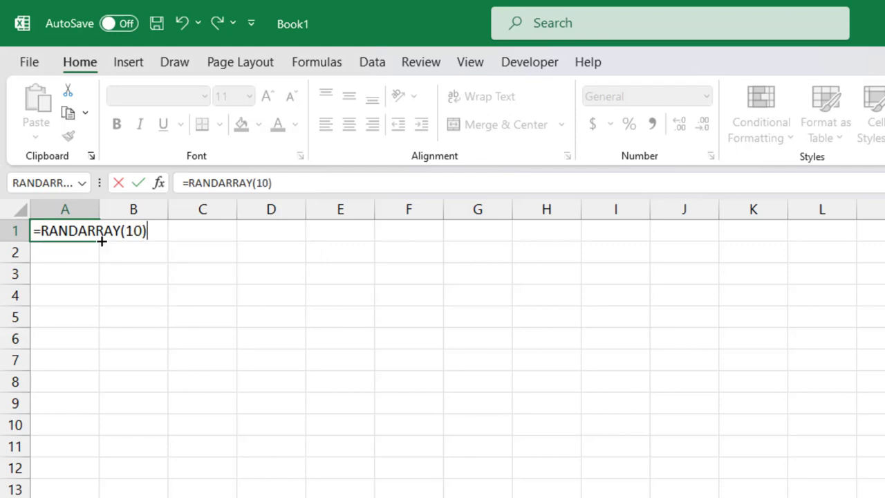
{"action": "key", "text": "Return"}
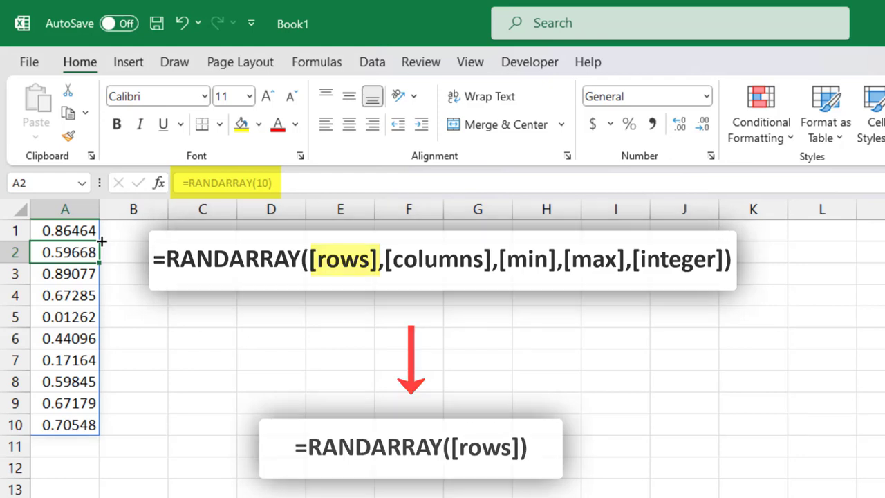
{"action": "key", "text": "Up"}
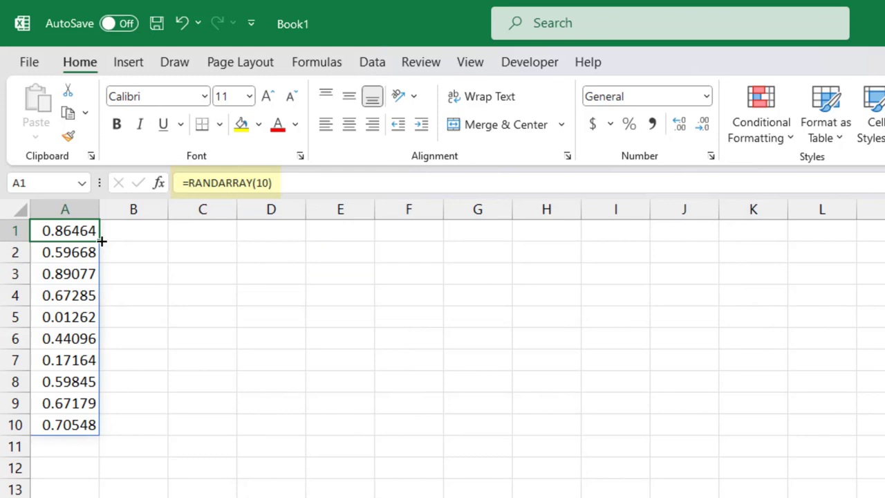
- Clear A1's formula and enter =RANDARRAY(,5) to spill five decimals across A1:E1
{"action": "key", "text": "Delete"}
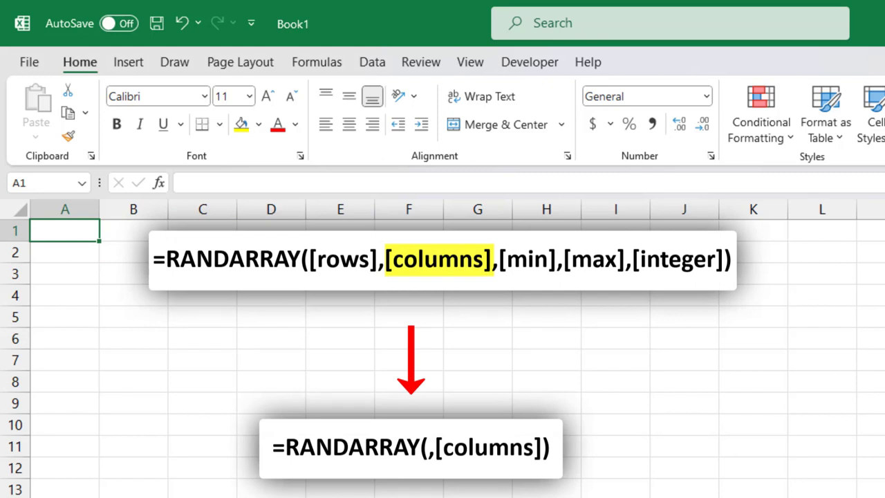
{"action": "type", "text": "=RANDARRAY("}
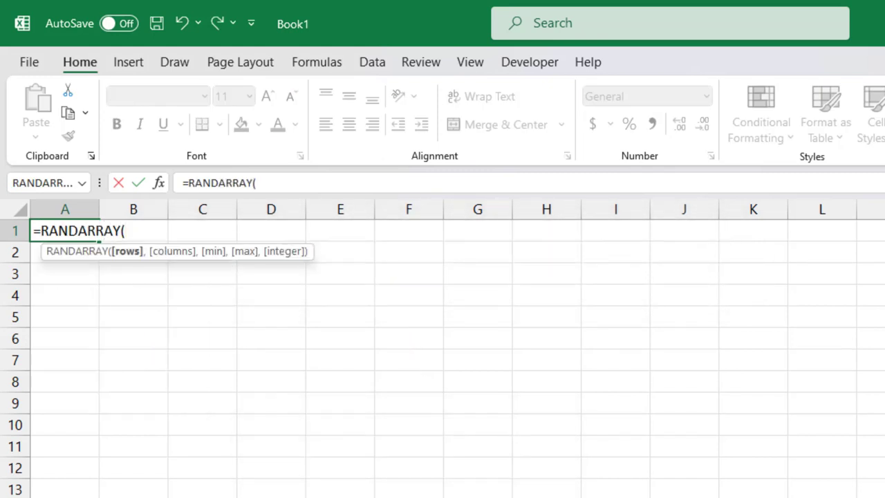
{"action": "type", "text": ","}
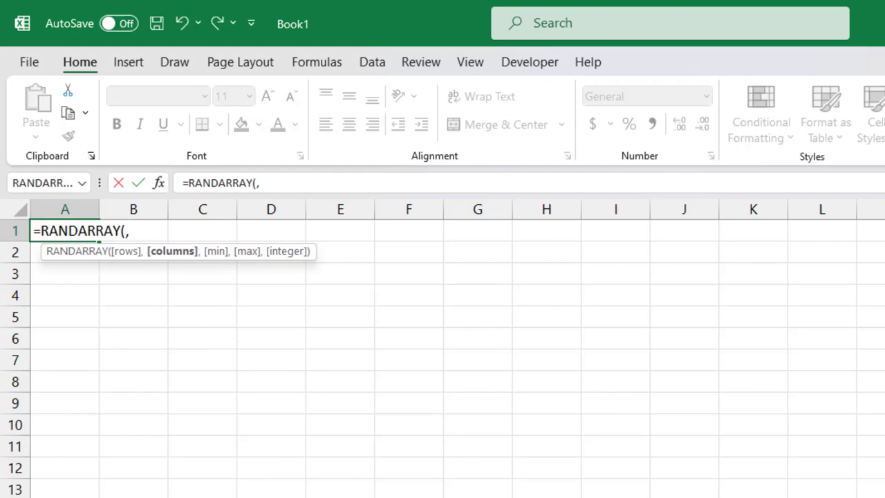
{"action": "type", "text": "5)"}
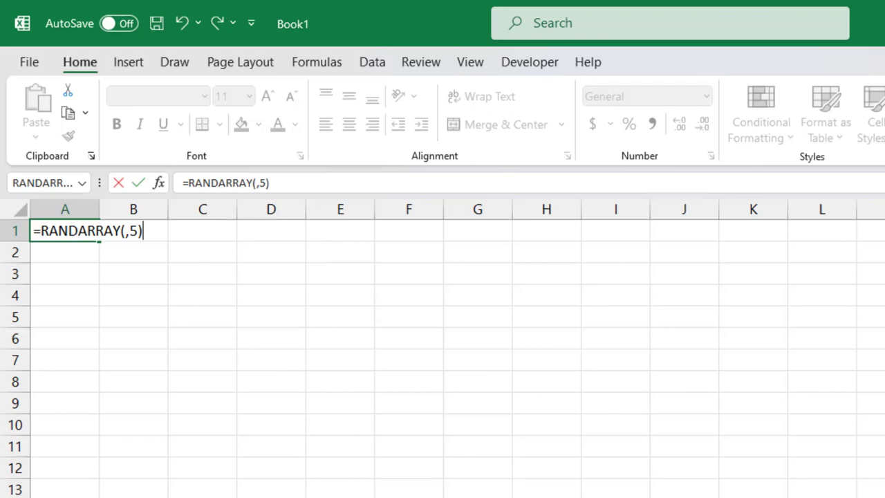
{"action": "key", "text": "Return"}
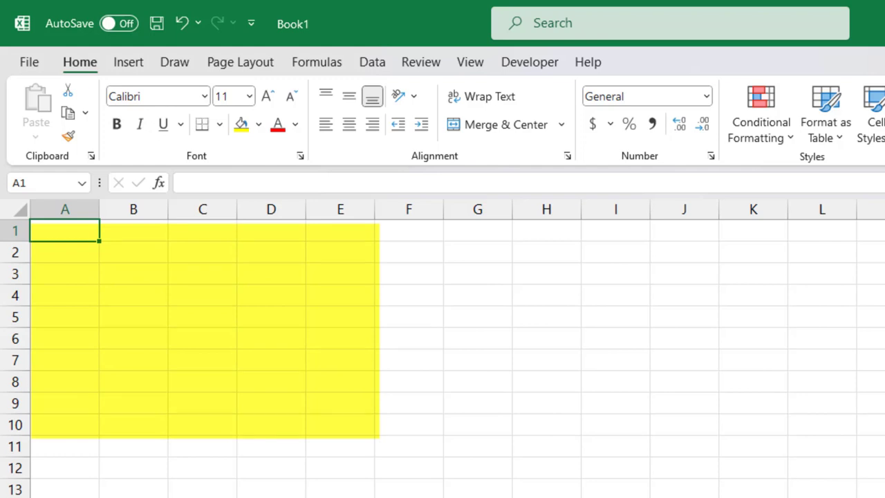
- Enter =RANDARRAY(10,5) in A1 for a 10-row by 5-column block of random decimals
{"action": "type", "text": "=R"}
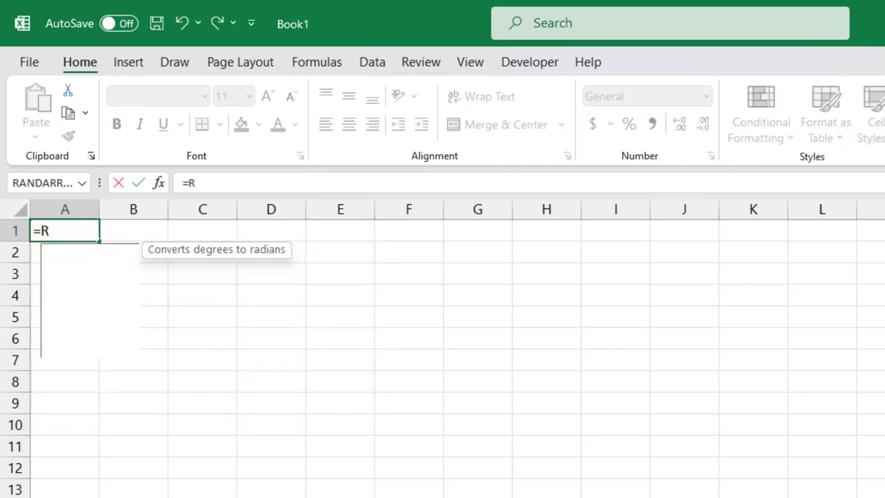
{"action": "type", "text": "ANDARRAY(10"}
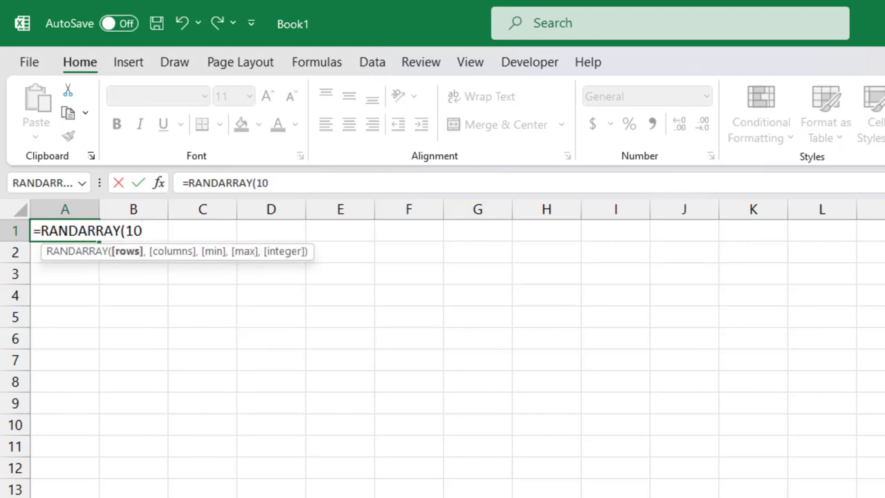
{"action": "type", "text": ","}
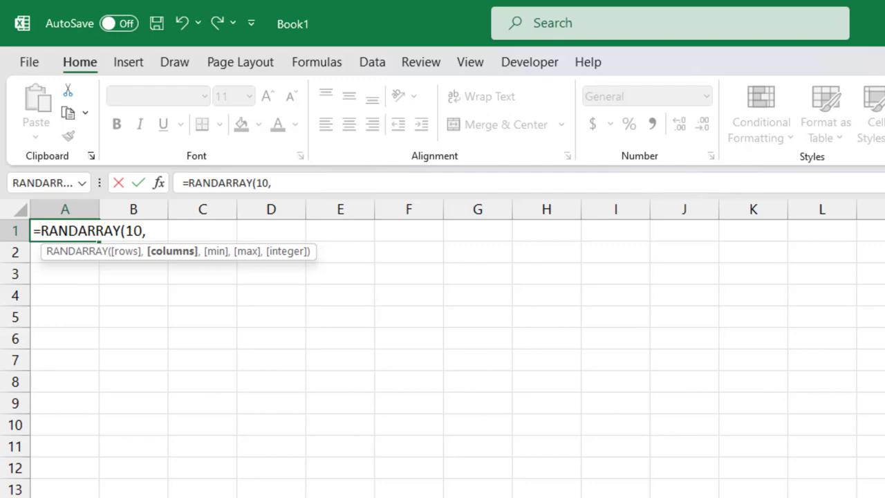
{"action": "type", "text": "5)"}
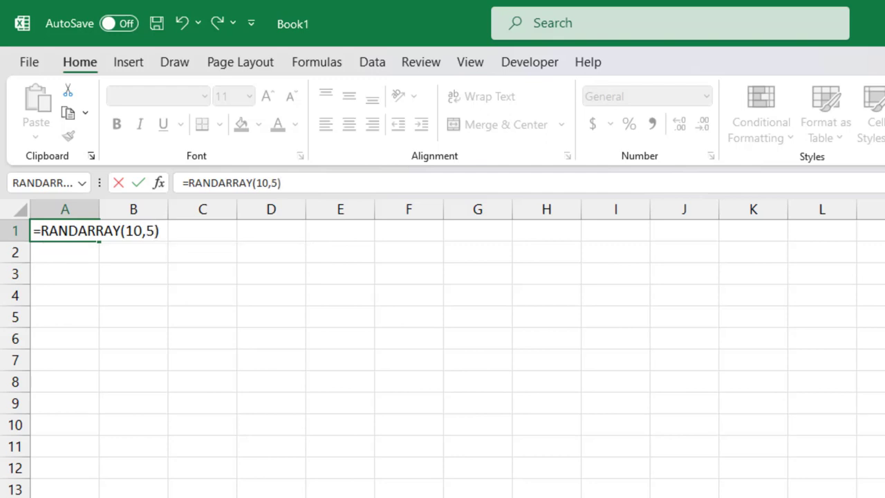
{"action": "key", "text": "Return"}
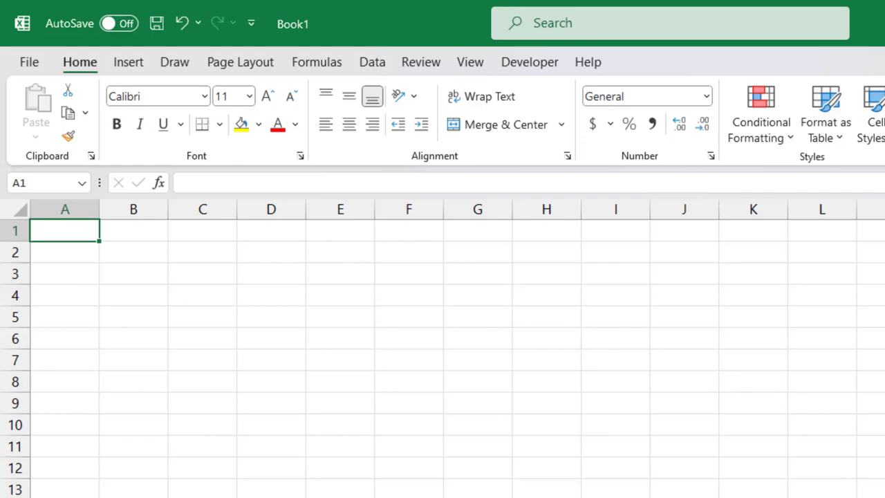
- Enter =RANDARRAY(10,5,200,750) in A1 for random decimals between 200 and 750
{"action": "type", "text": "="}
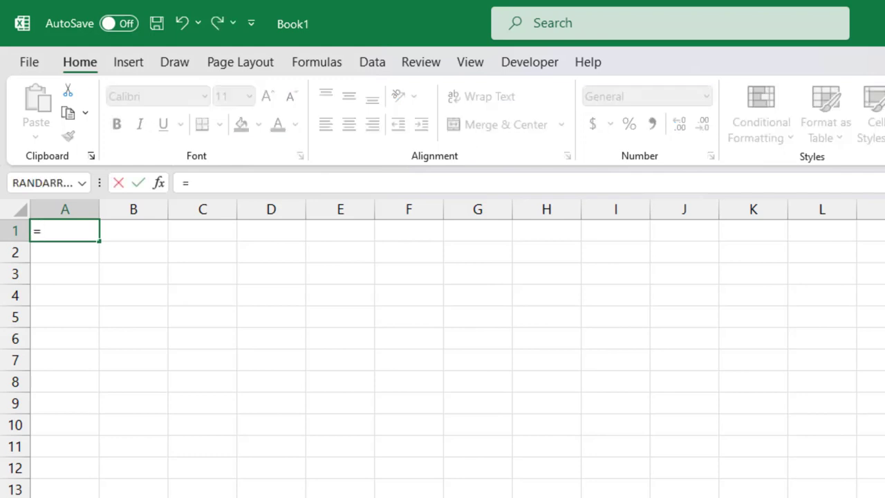
{"action": "type", "text": "RANDARRAY("}
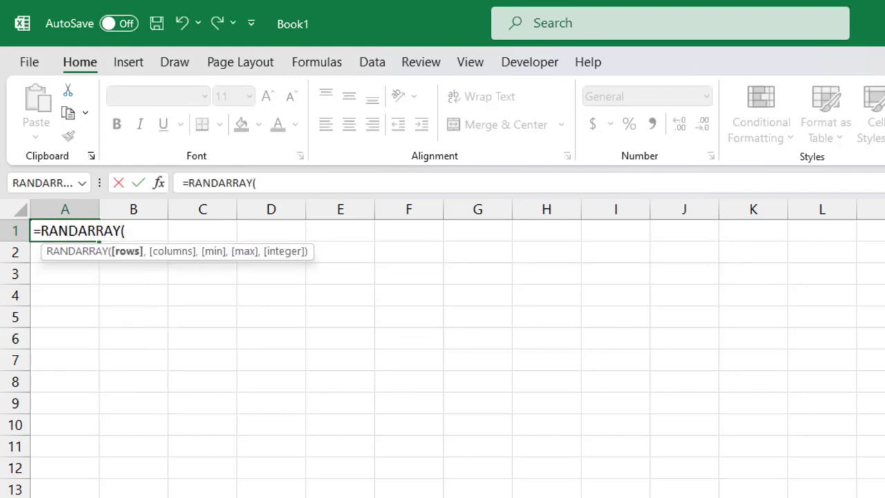
{"action": "type", "text": "10,"}
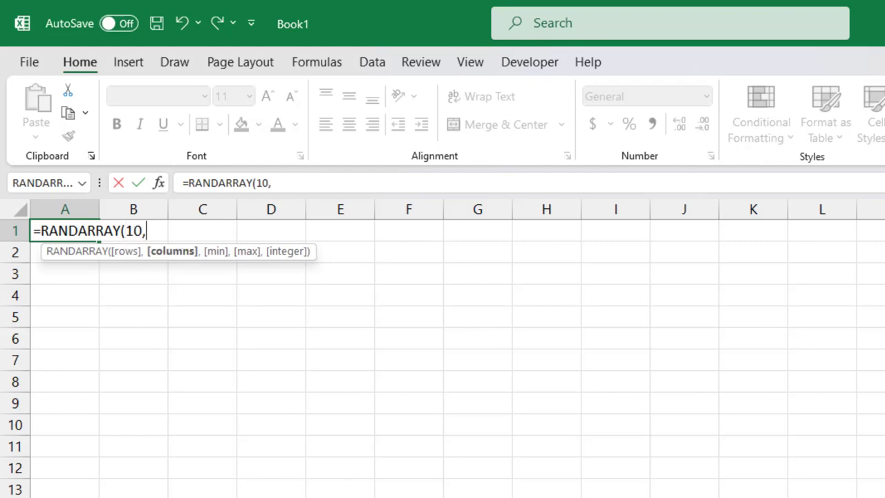
{"action": "type", "text": "5,"}
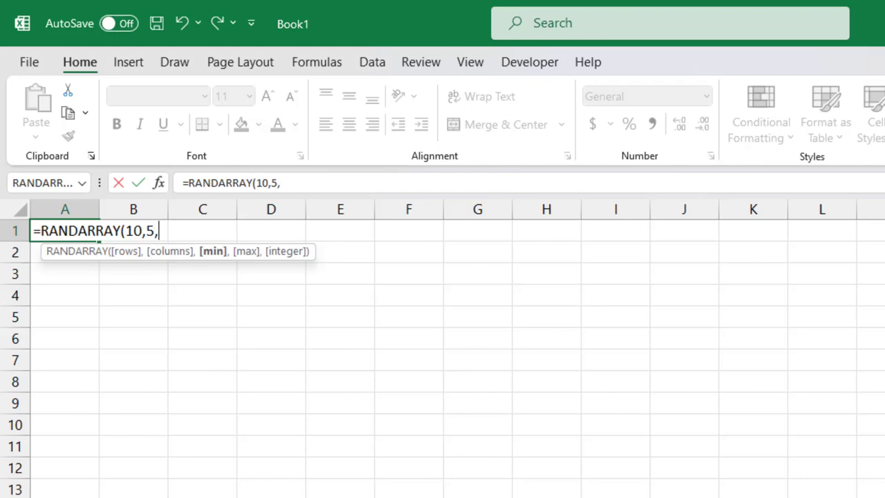
{"action": "type", "text": "20"}
{"action": "type", "text": "0,"}
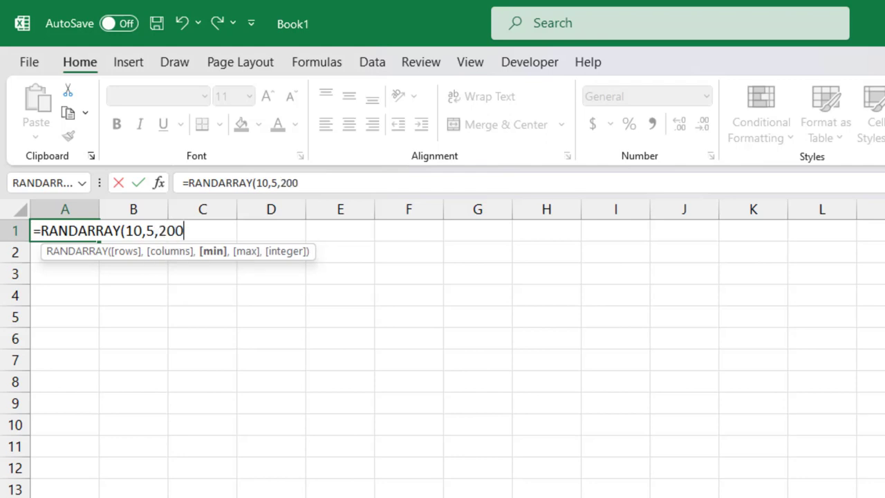
{"action": "type", "text": "750"}
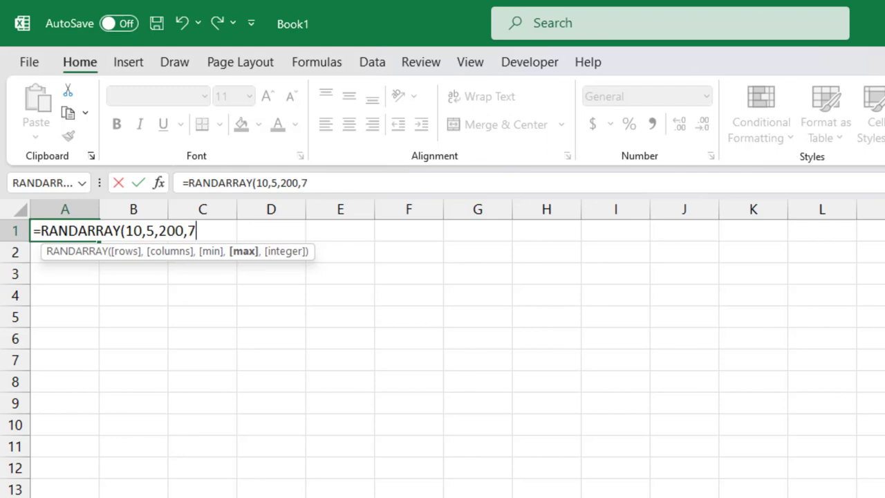
{"action": "type", "text": ")"}
{"action": "key", "text": "Return"}
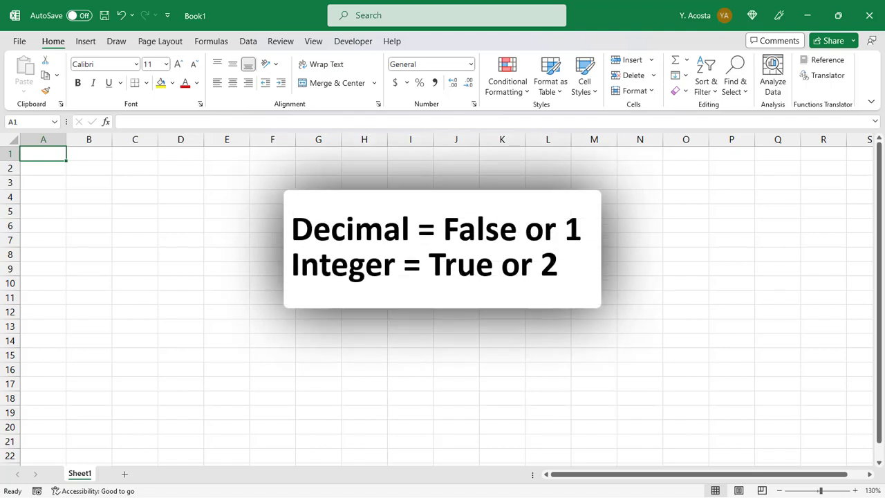
- Enter =RANDARRAY(10,5,200,750,2) in A1 to spill whole numbers from 200 to 750
{"action": "type", "text": "=RANDA"}
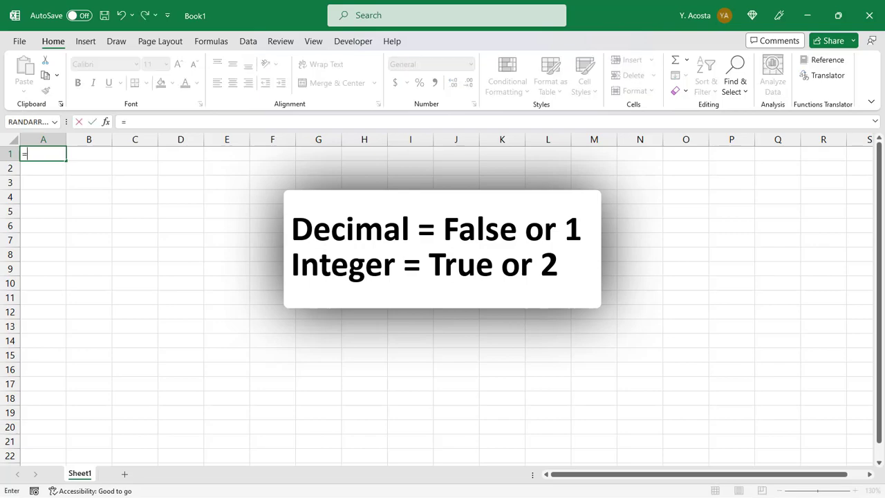
{"action": "type", "text": "RRAY("}
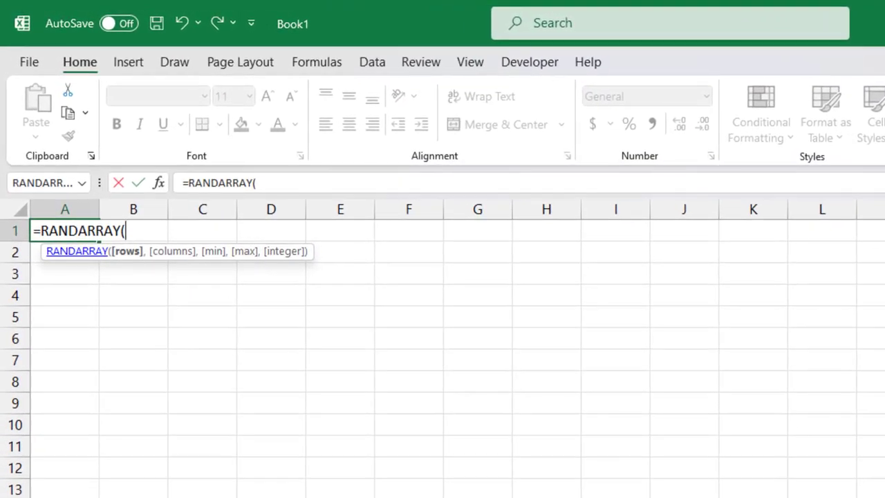
{"action": "type", "text": "10,"}
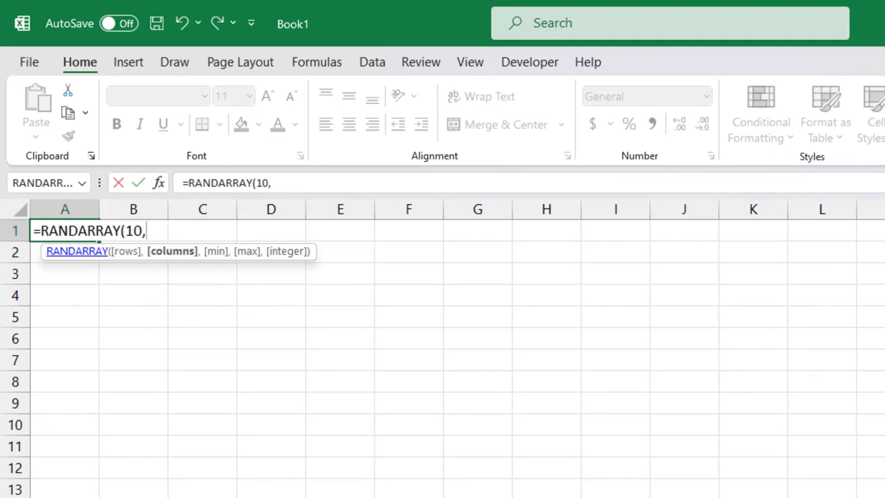
{"action": "type", "text": "5,200"}
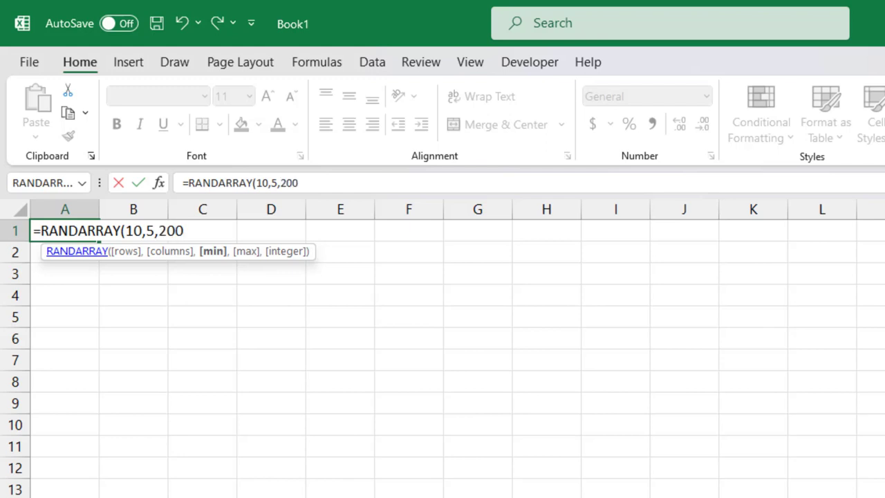
{"action": "type", "text": ",750,"}
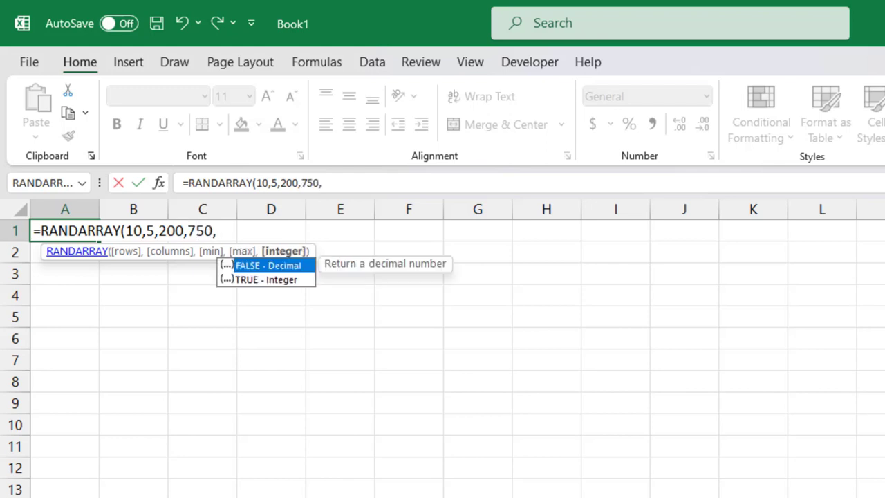
{"action": "type", "text": "2)"}
{"action": "key", "text": "Return"}
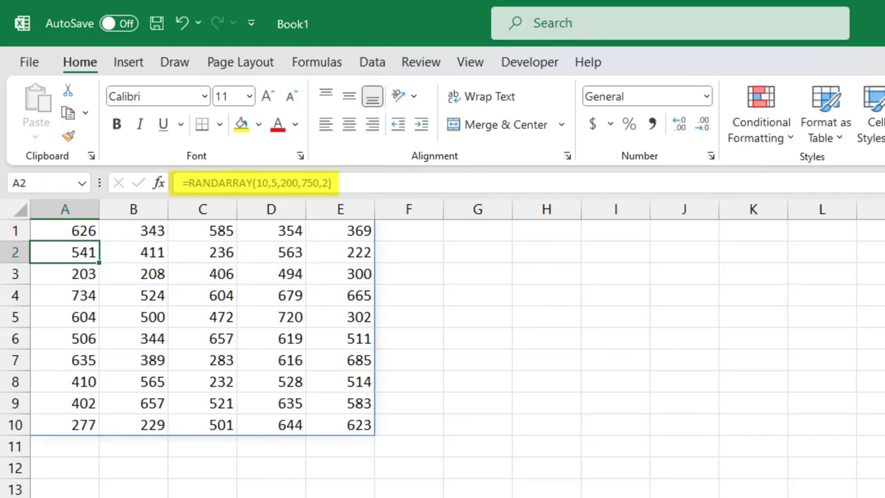